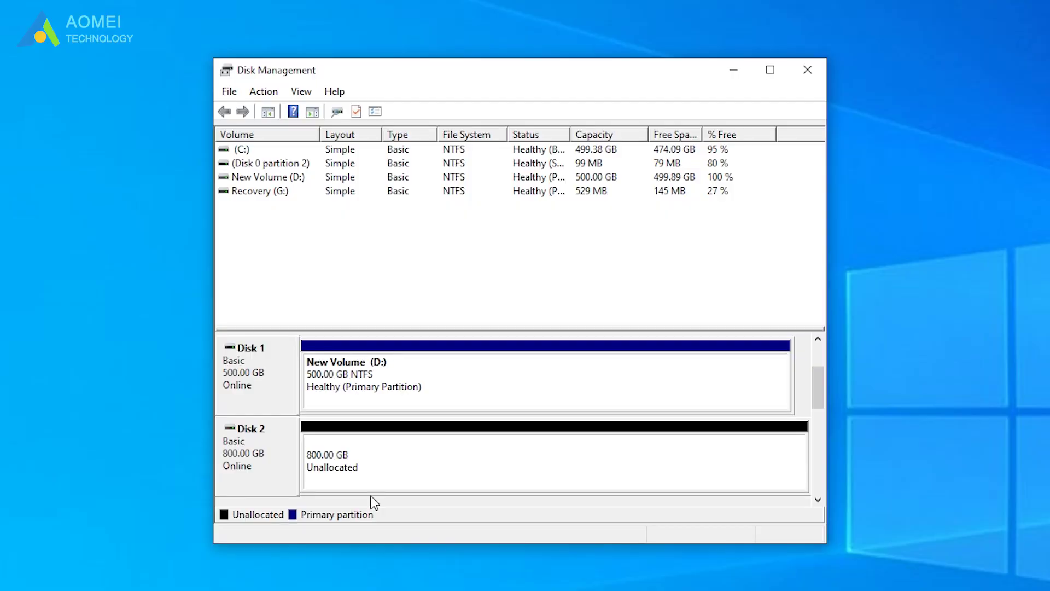
# Review the operation menus for Disk 2, New Volume (D:), and Disk 2's unallocated space.
pyautogui.rightClick(282, 441)
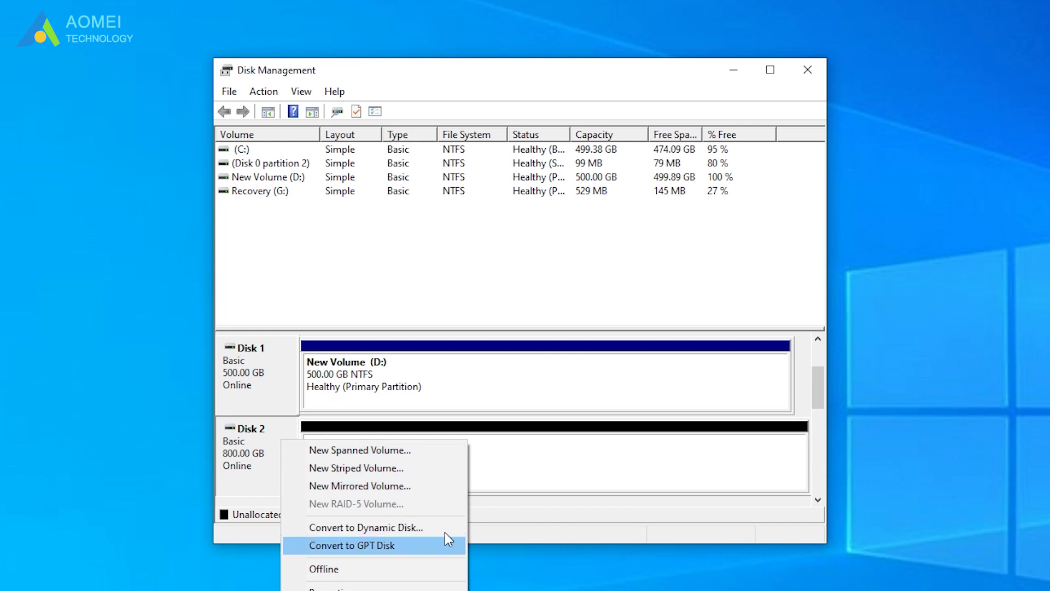
pyautogui.click(546, 525)
pyautogui.rightClick(514, 379)
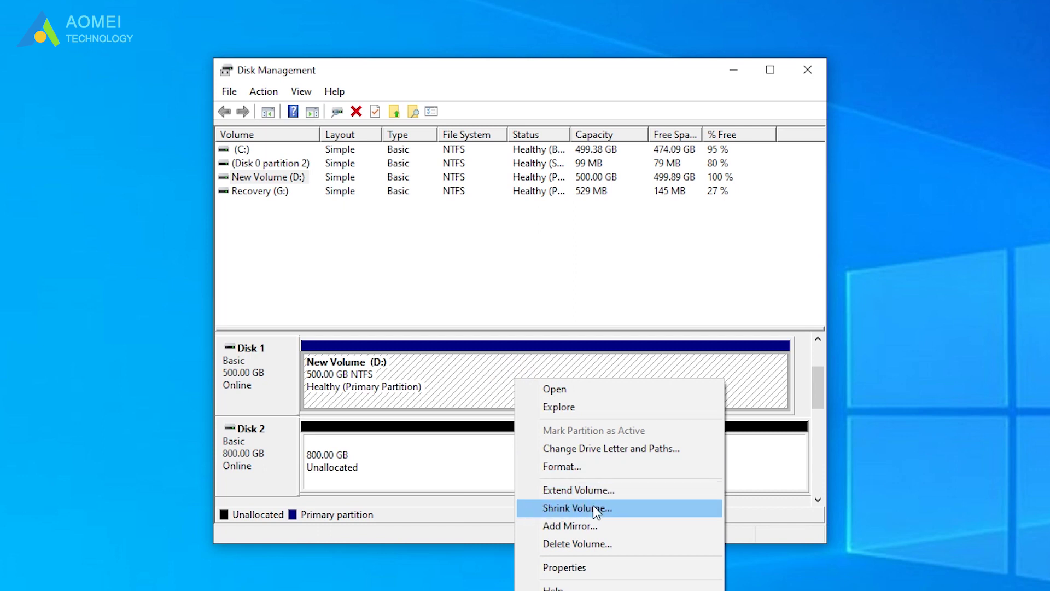
pyautogui.click(779, 531)
pyautogui.rightClick(528, 463)
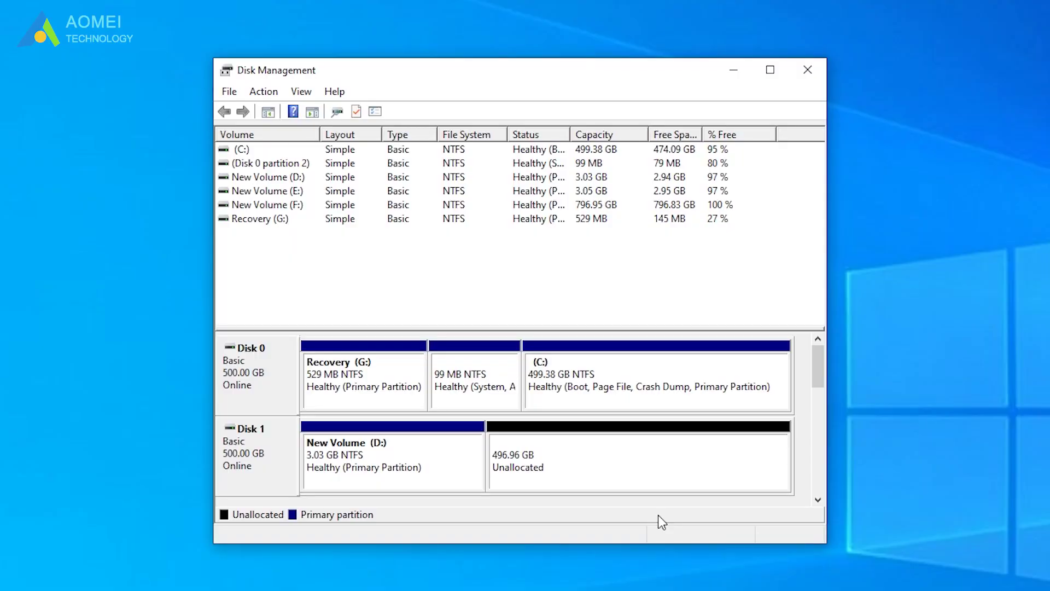
pyautogui.click(547, 476)
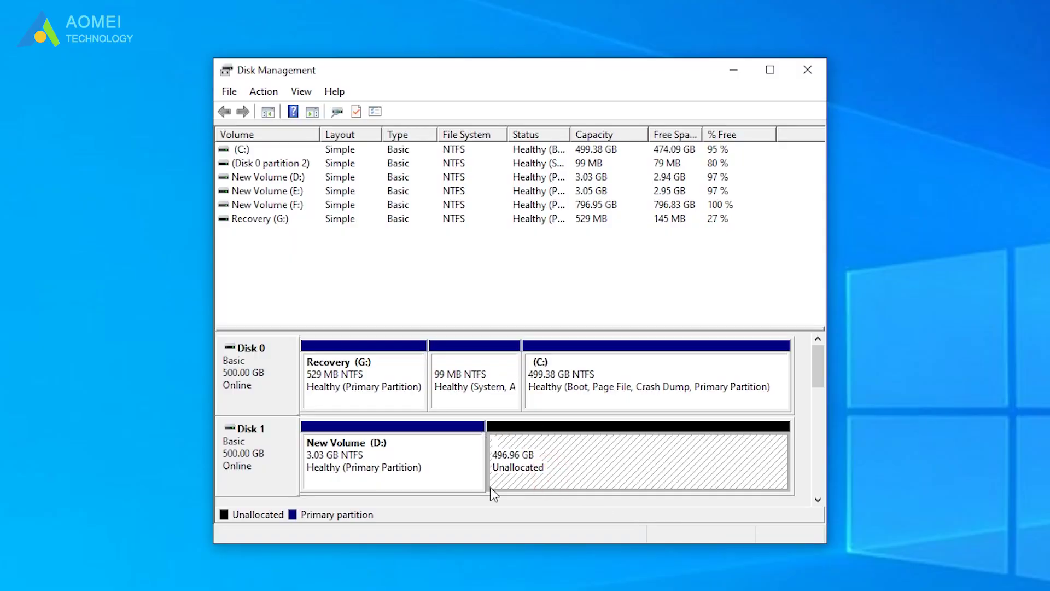
pyautogui.click(424, 468)
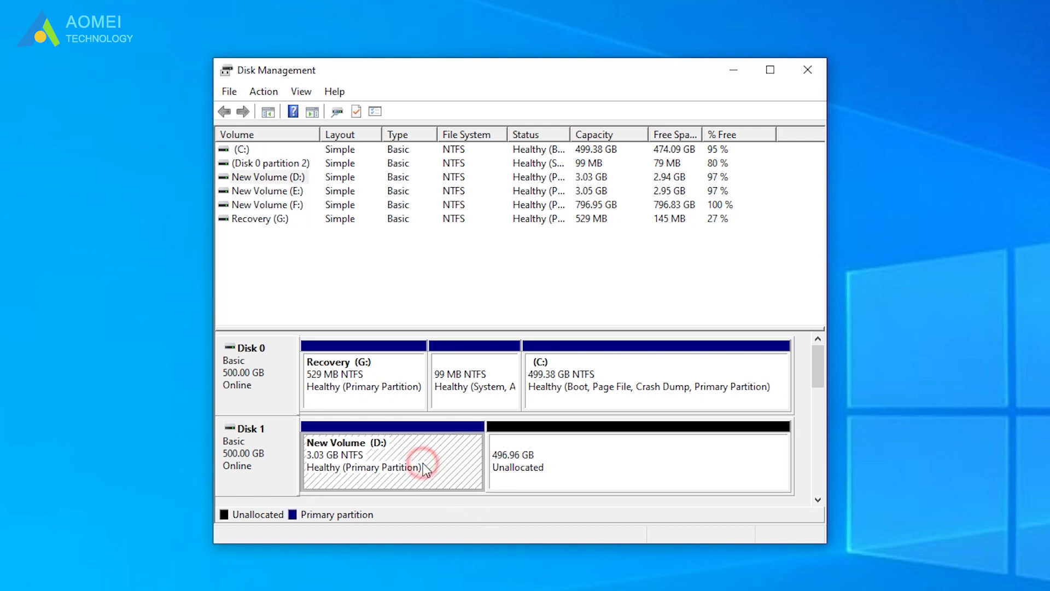
pyautogui.rightClick(427, 456)
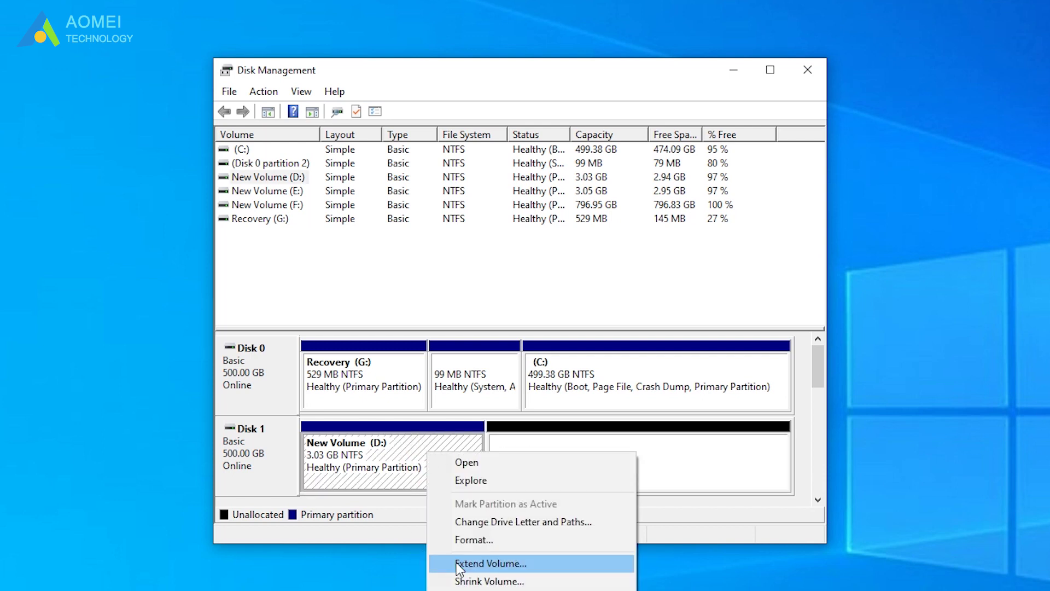
pyautogui.click(399, 499)
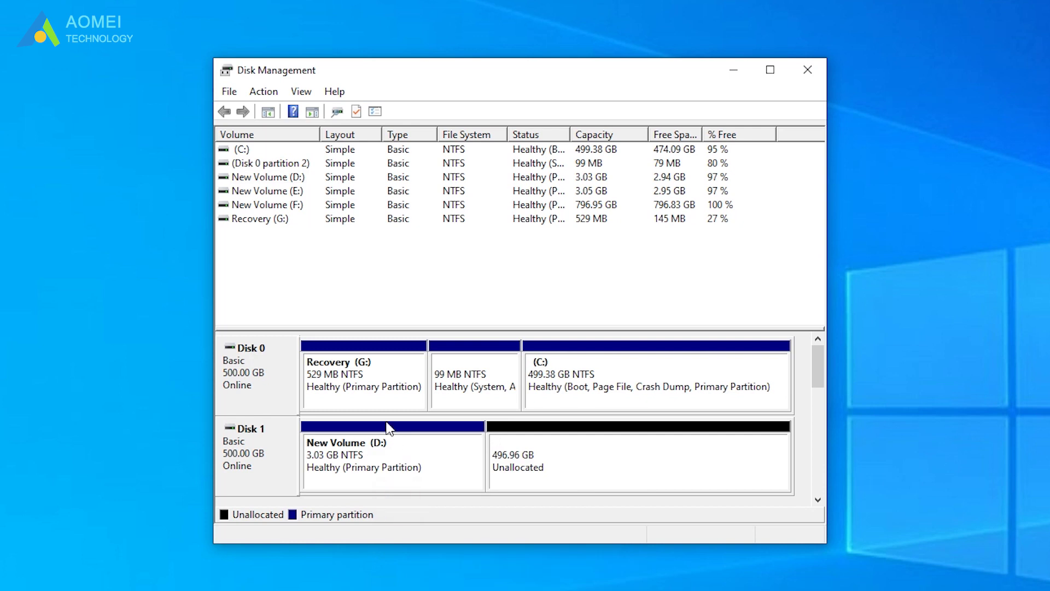
pyautogui.click(367, 374)
pyautogui.rightClick(383, 378)
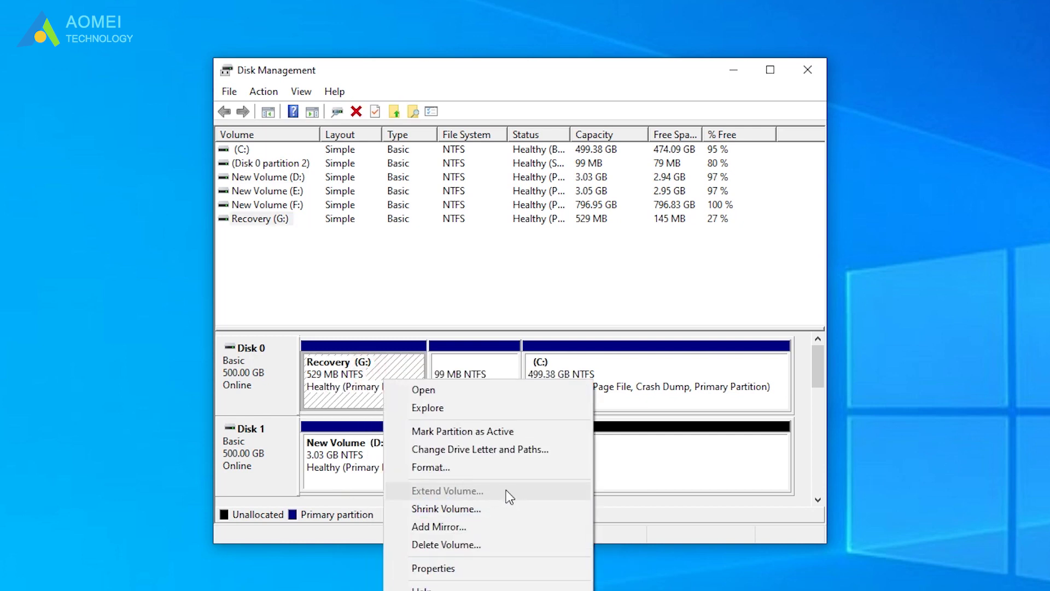
pyautogui.click(463, 303)
pyautogui.click(485, 380)
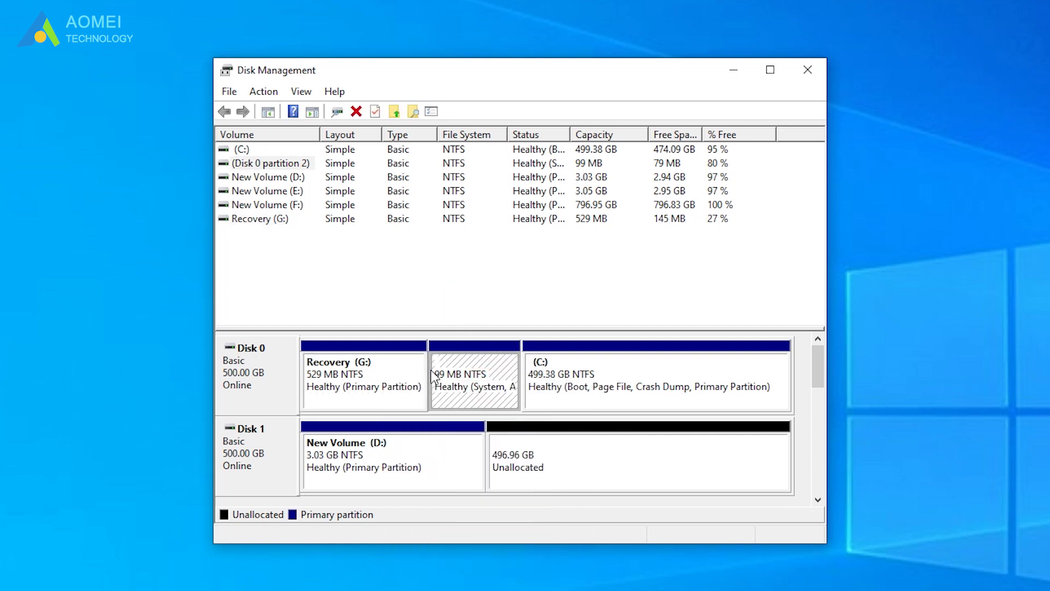
pyautogui.moveTo(363, 387)
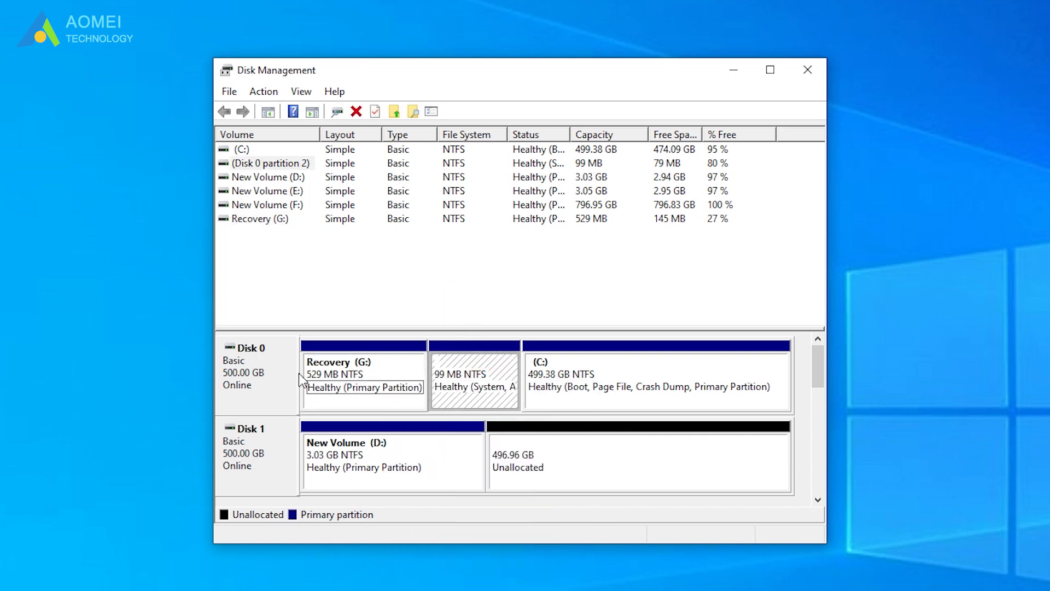
# Check Disk 0's operations, select its Recovery (G:), 99 MB and C: partitions, then show Disk 3's operations.
pyautogui.rightClick(276, 369)
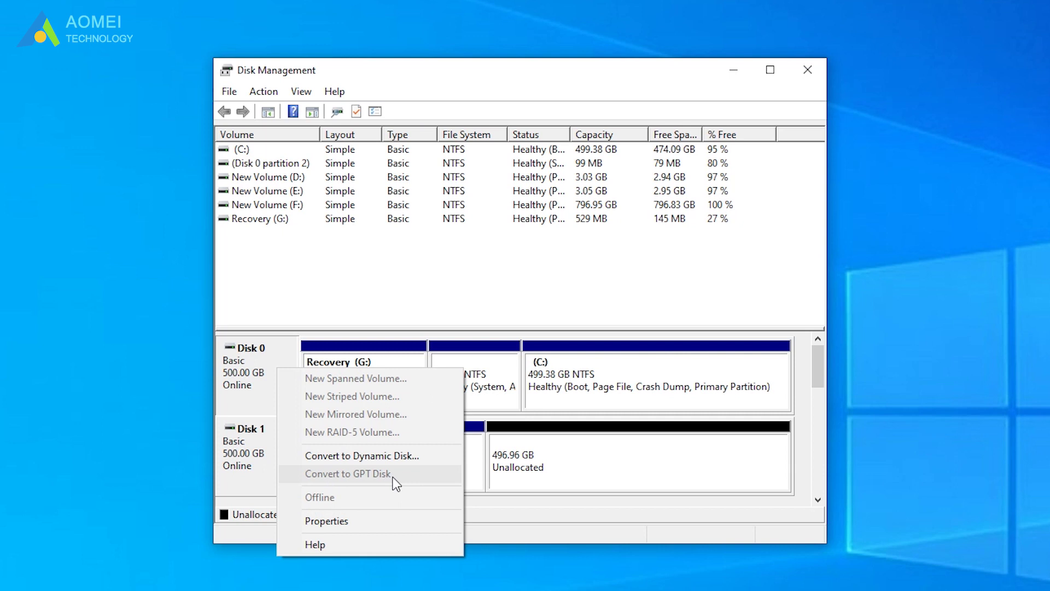
pyautogui.click(389, 302)
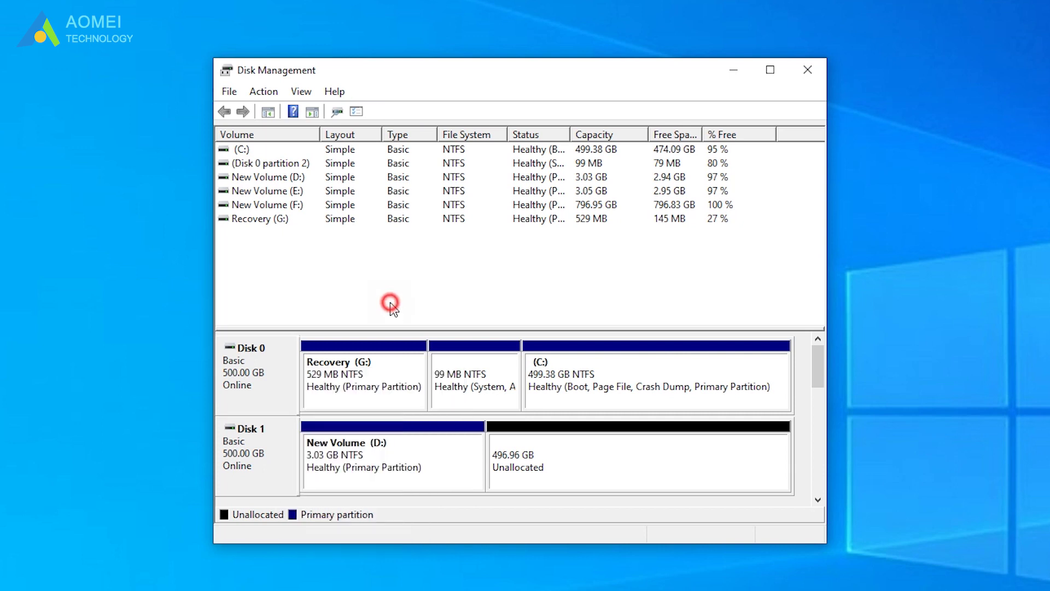
pyautogui.click(370, 390)
pyautogui.click(477, 380)
pyautogui.click(639, 380)
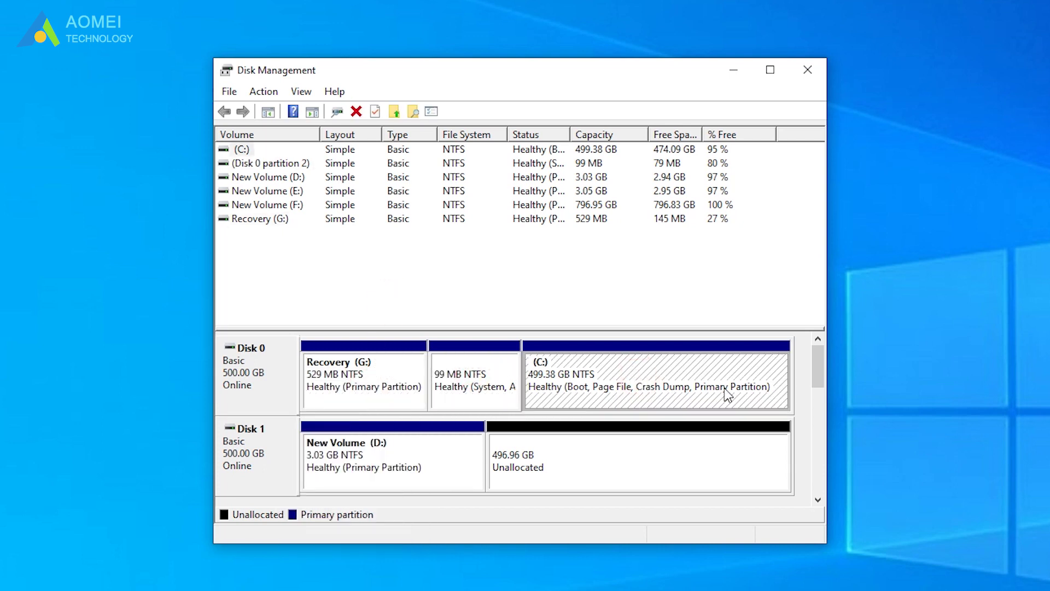
pyautogui.moveTo(818, 376); pyautogui.dragTo(821, 417)
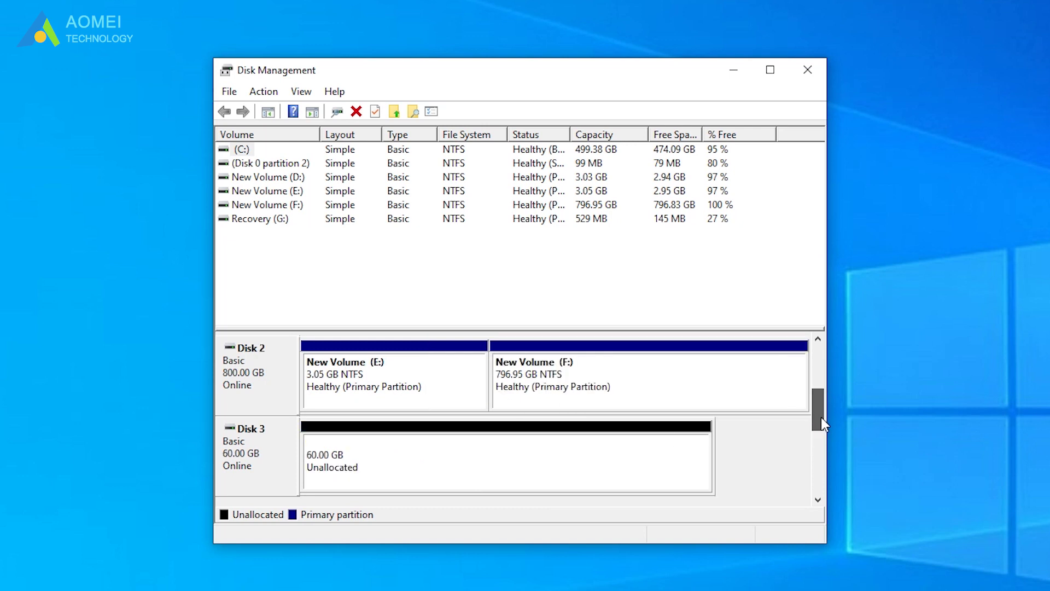
pyautogui.click(382, 450)
pyautogui.rightClick(260, 461)
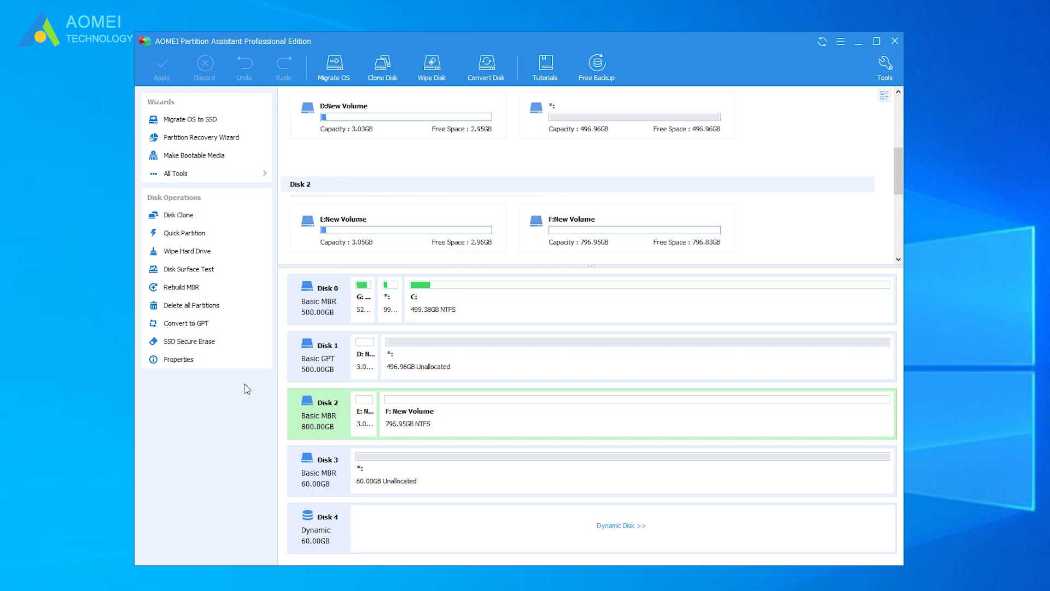
# Show Disk 2's disk-level operations in AOMEI, including GPT conversion.
pyautogui.rightClick(312, 410)
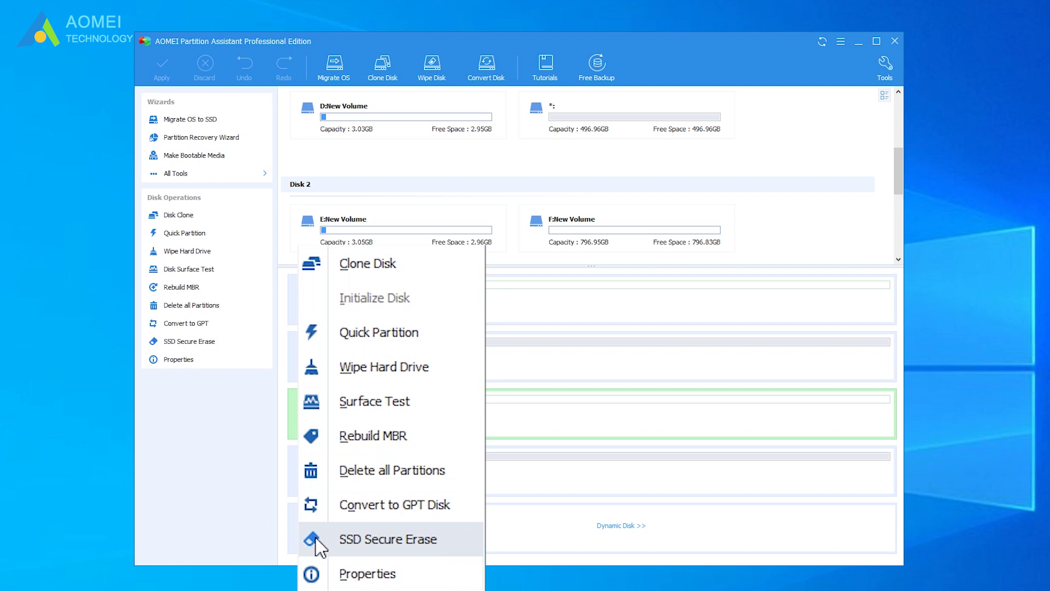
# Close the Disk 2 menu and show the partition operations for Disk 2's E: volume.
pyautogui.click(234, 410)
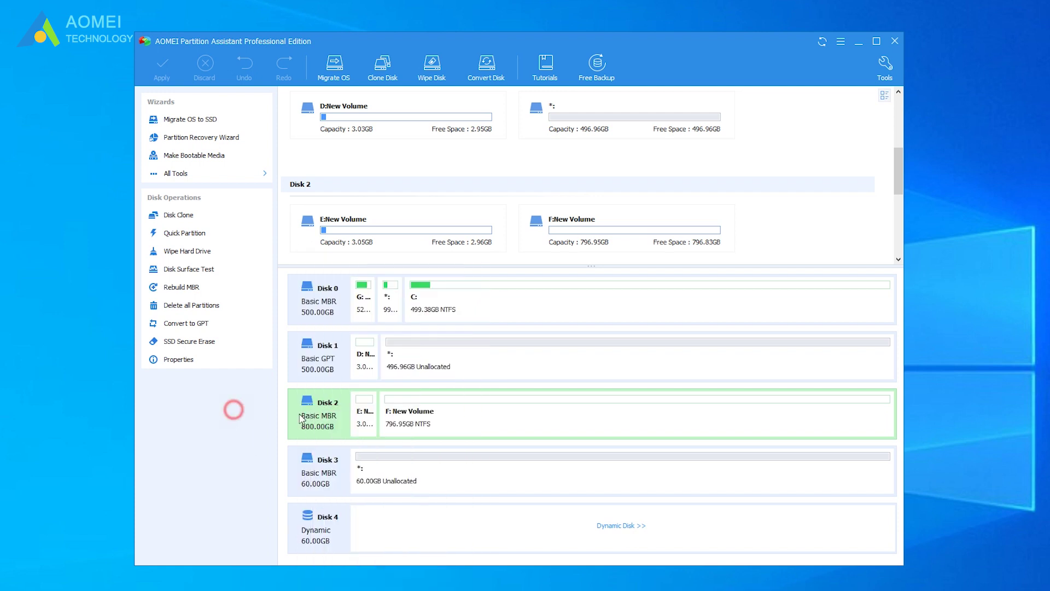
pyautogui.rightClick(357, 417)
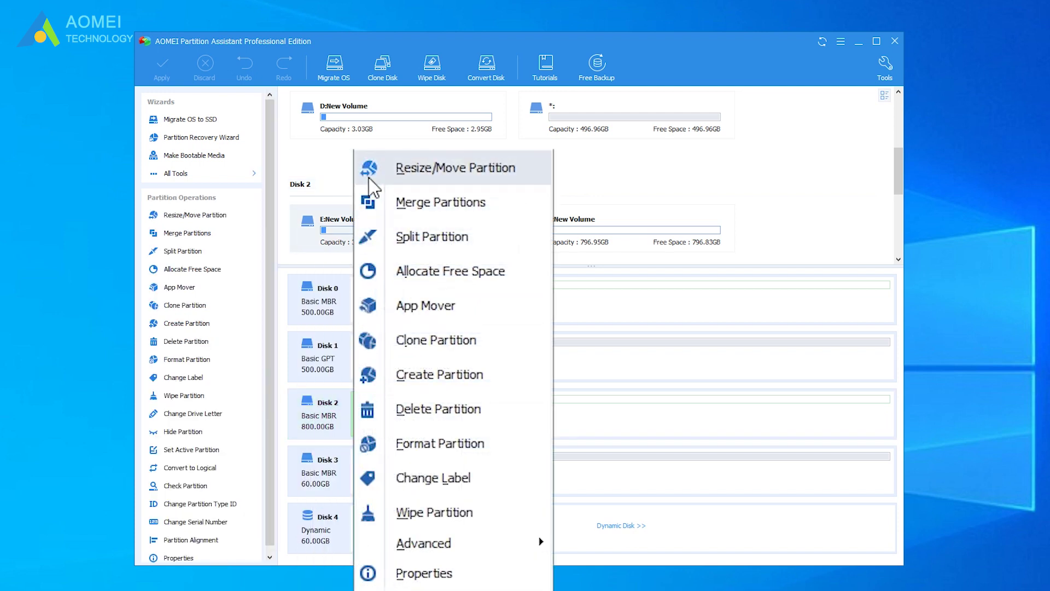